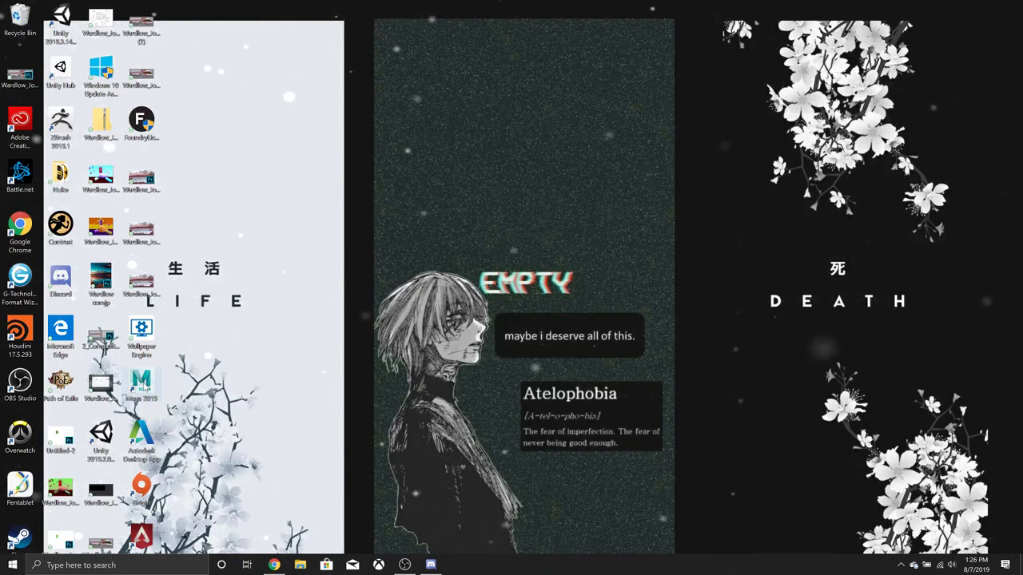
- Launch Autodesk Maya 2019 from its desktop shortcut
{"action": "double_click", "coordinate": [141, 387]}
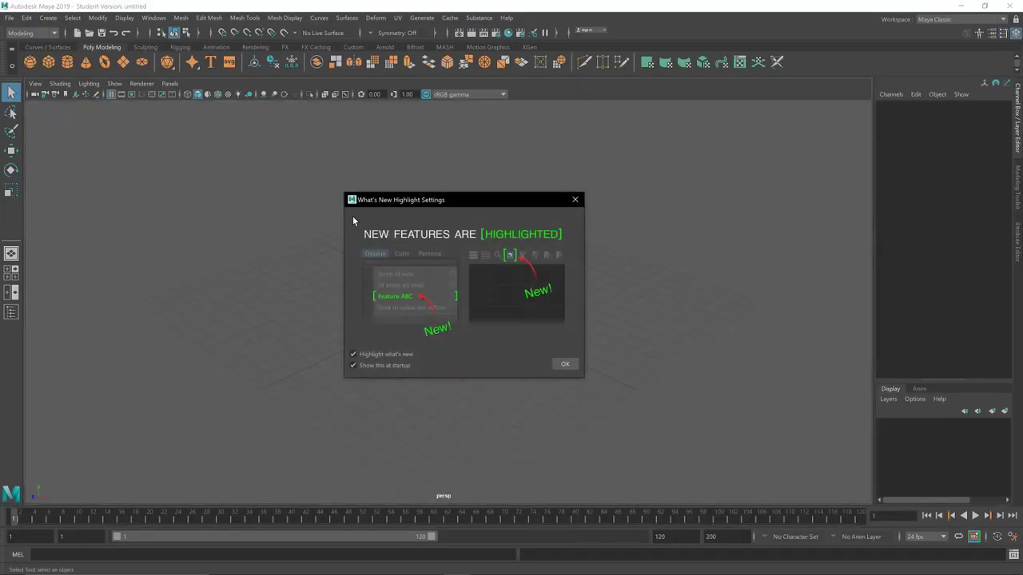
- Dismiss the What's New notice and float the tool palette, shelf and status line
{"action": "left_click", "coordinate": [566, 367]}
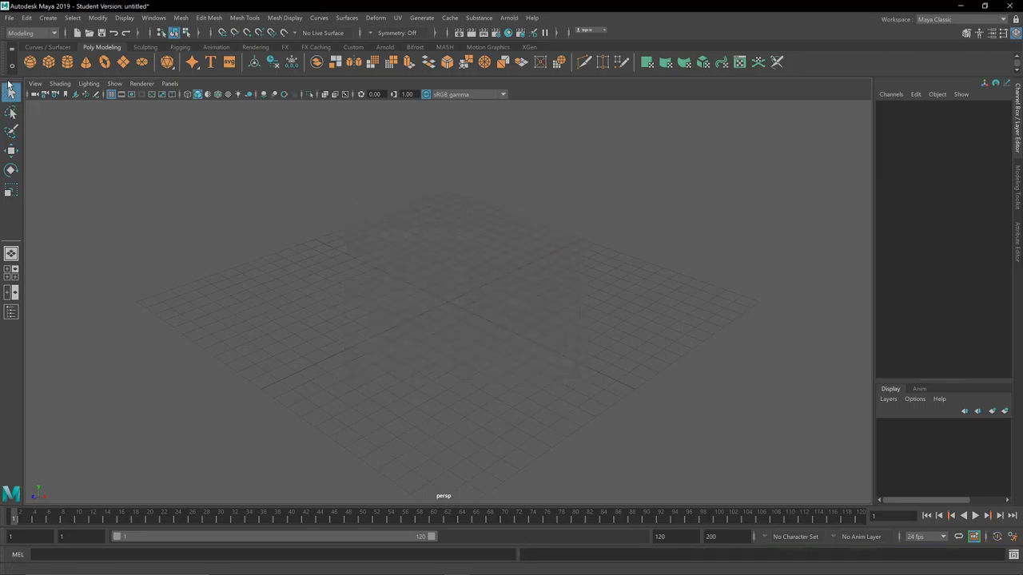
{"action": "left_click_drag", "start_coordinate": [8, 86], "coordinate": [212, 176]}
{"action": "left_click_drag", "start_coordinate": [6, 69], "coordinate": [190, 358]}
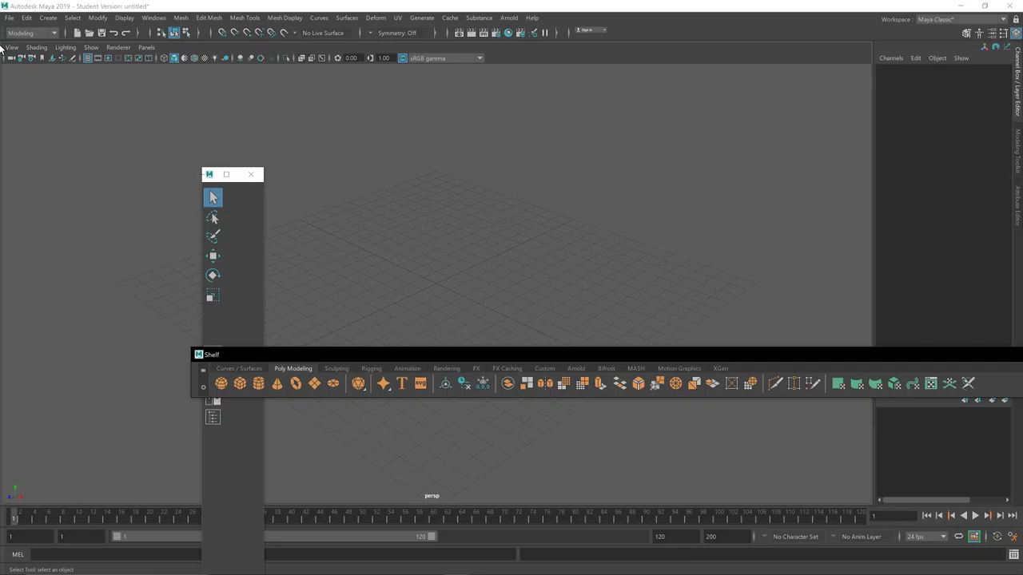
{"action": "left_click_drag", "start_coordinate": [6, 33], "coordinate": [438, 302]}
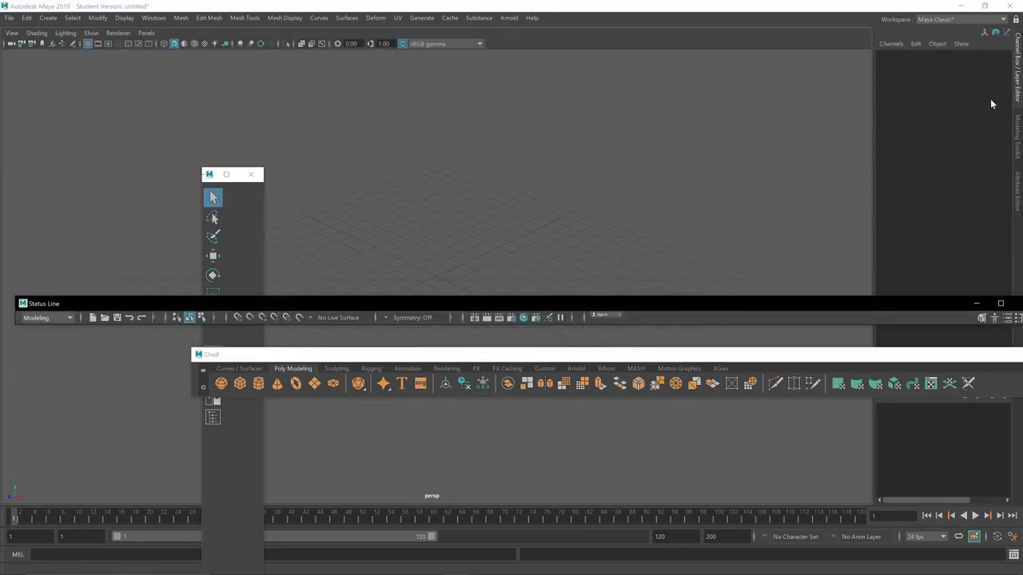
- Reset the workspace, then switch it to Modeling - Standard
{"action": "left_click", "coordinate": [927, 20]}
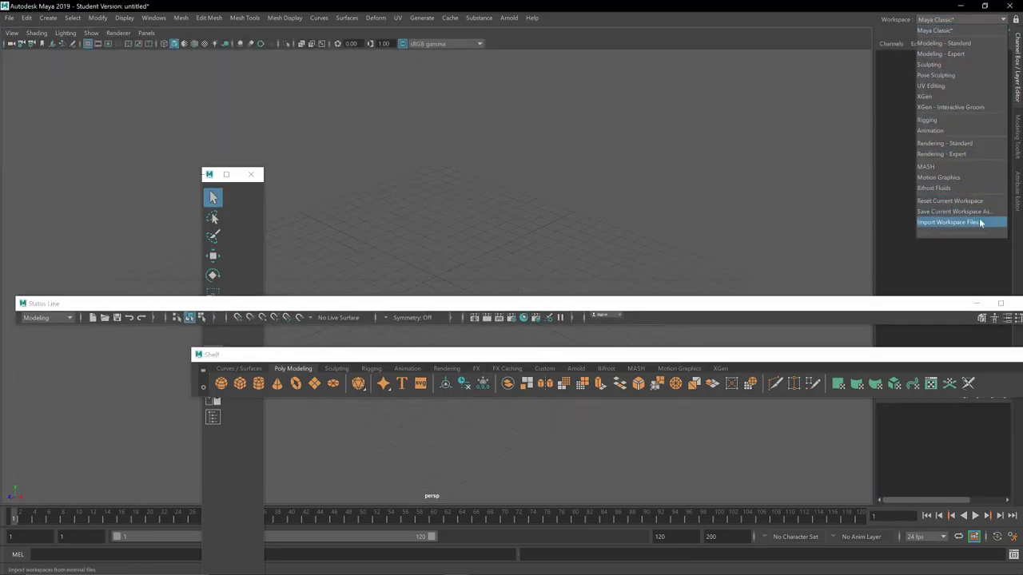
{"action": "left_click", "coordinate": [967, 200]}
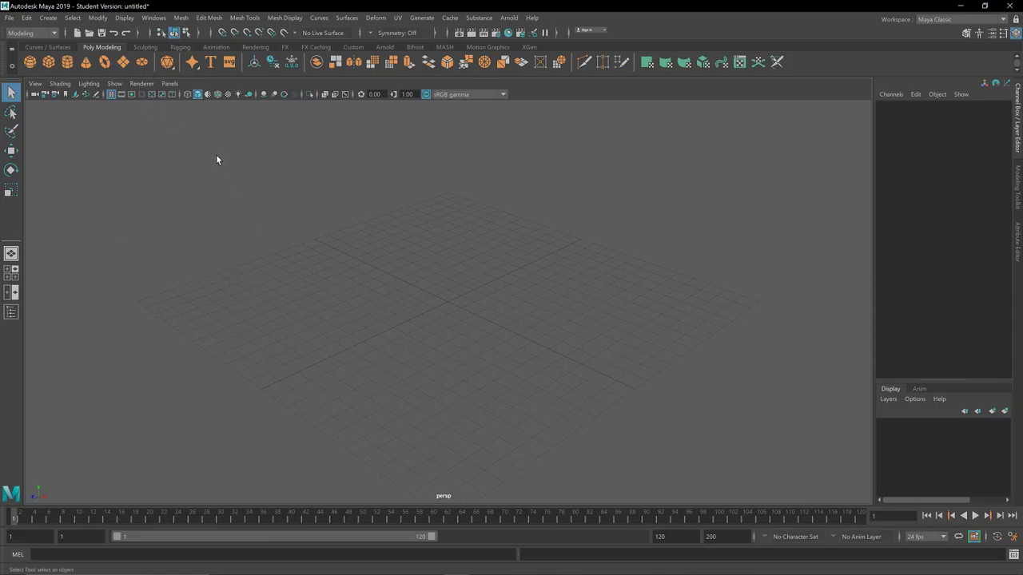
{"action": "left_click", "coordinate": [945, 22]}
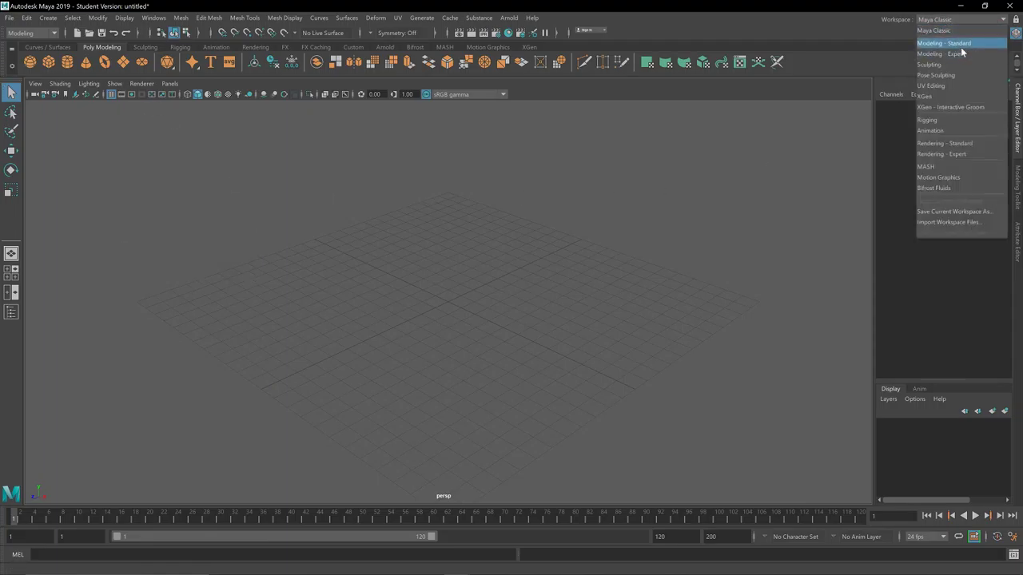
{"action": "left_click", "coordinate": [957, 46]}
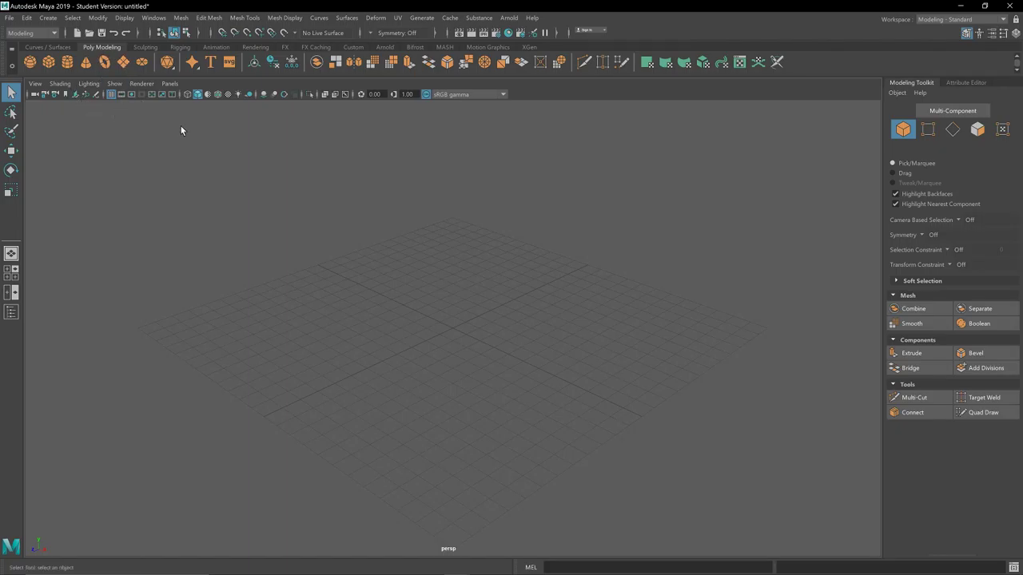
- Create a polygon plane and scale it uniformly to 23.55 as the ground
{"action": "left_click", "coordinate": [125, 64]}
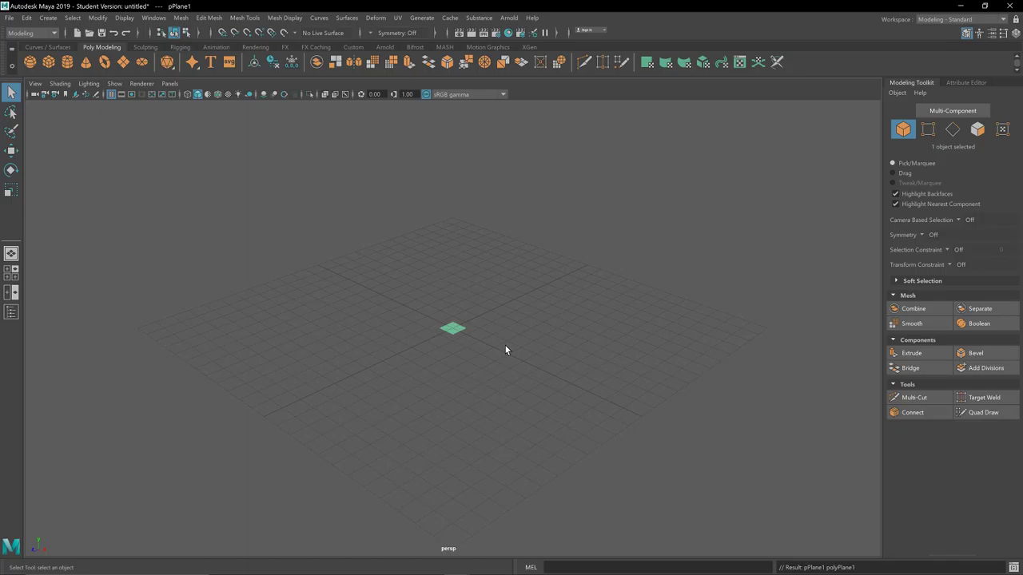
{"action": "key", "text": "w"}
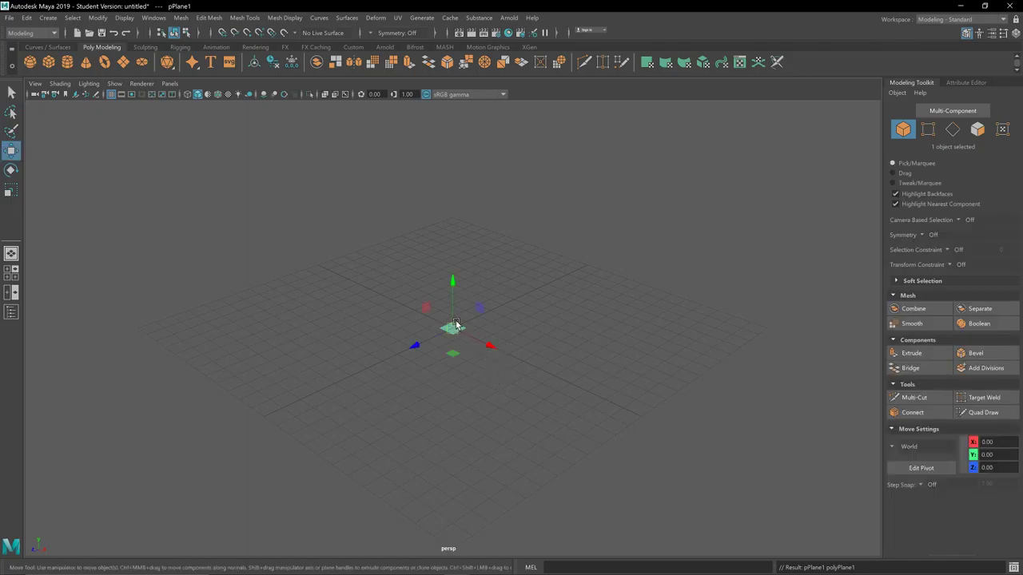
{"action": "key", "text": "r"}
{"action": "left_click_drag", "start_coordinate": [457, 333], "coordinate": [749, 382]}
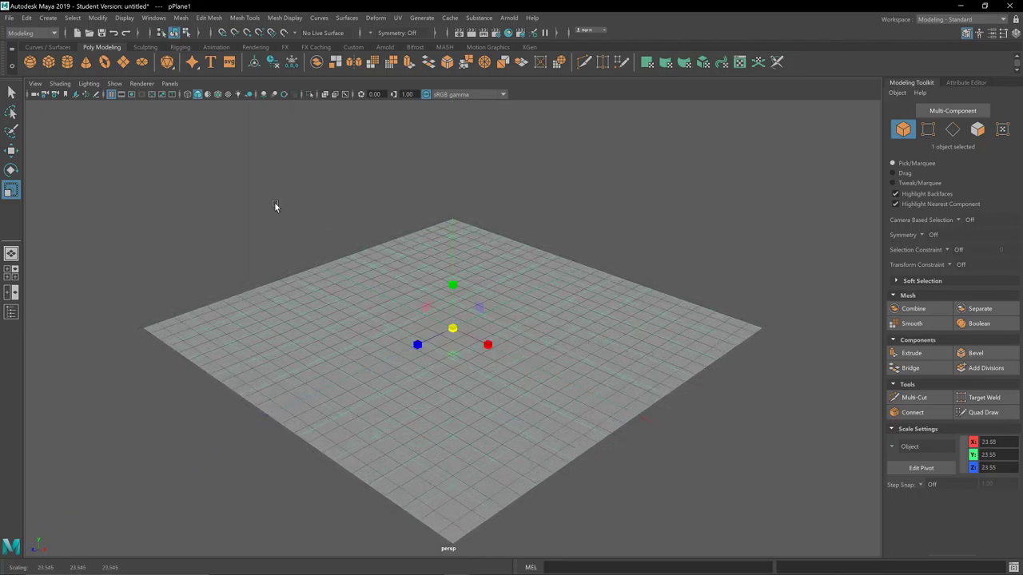
- Add a polygon cube, lift it, scale it to about 15.41 and frame it
{"action": "left_click", "coordinate": [48, 64]}
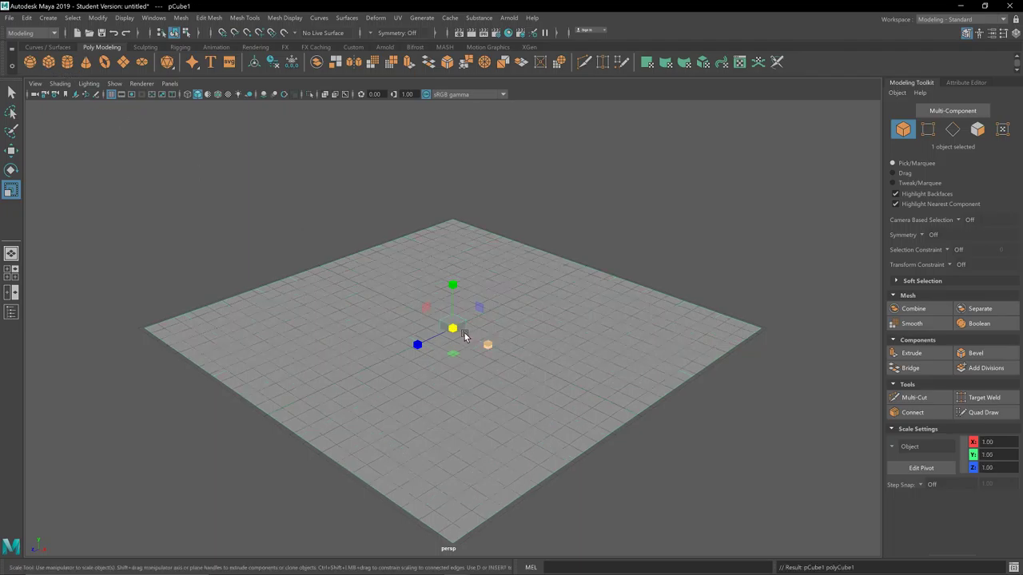
{"action": "key", "text": "w"}
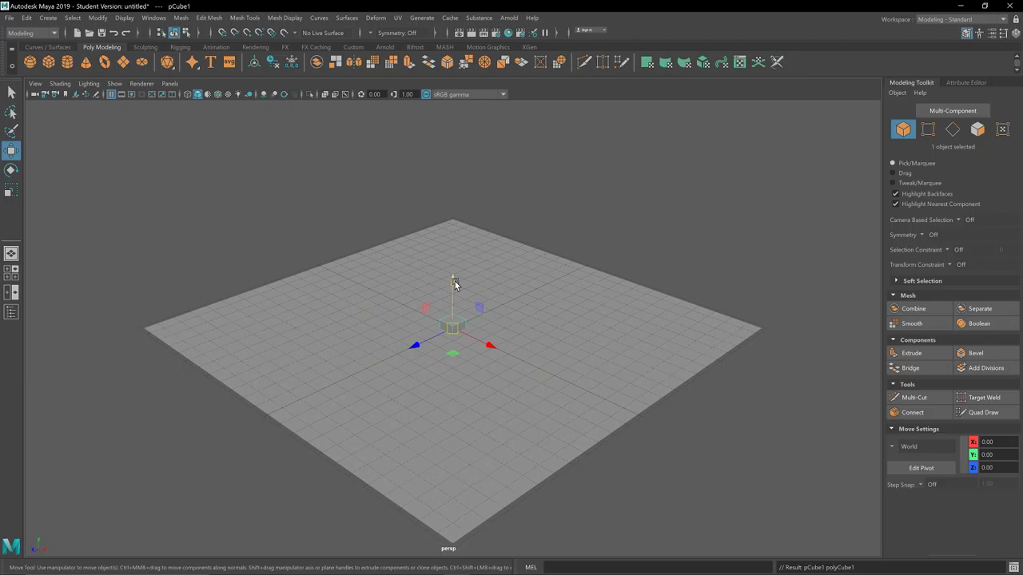
{"action": "left_click_drag", "start_coordinate": [455, 281], "coordinate": [450, 216]}
{"action": "key", "text": "r"}
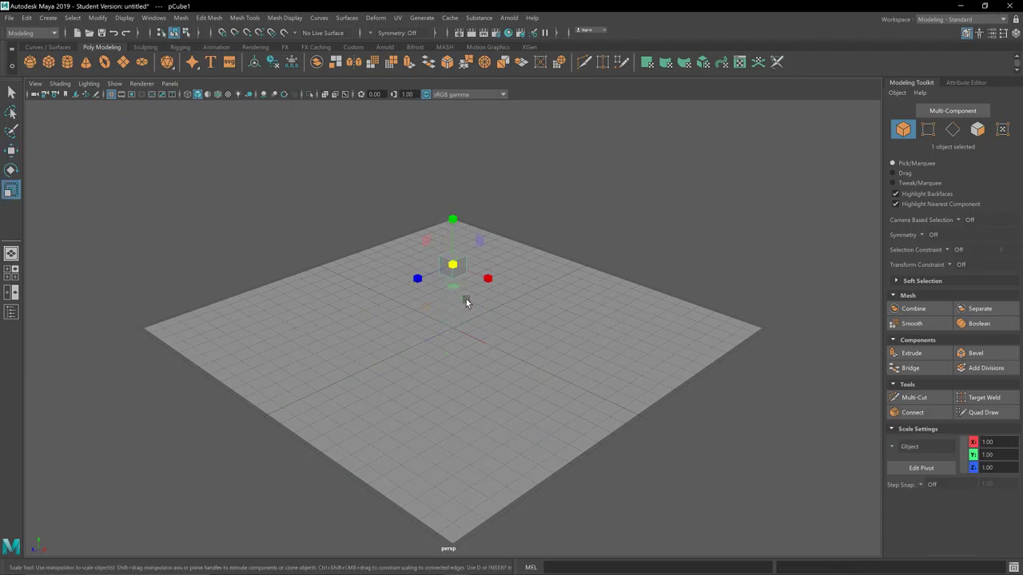
{"action": "left_click_drag", "start_coordinate": [451, 269], "coordinate": [708, 290]}
{"action": "key", "text": "f"}
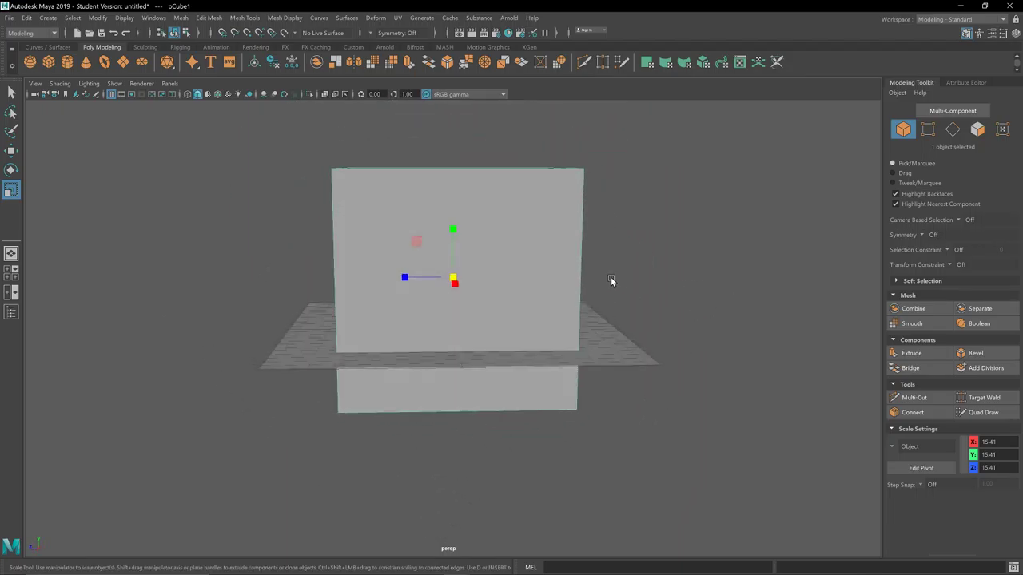
- Raise the cube to Y 7.69 so its base rests on the ground plane
{"action": "key", "text": "w"}
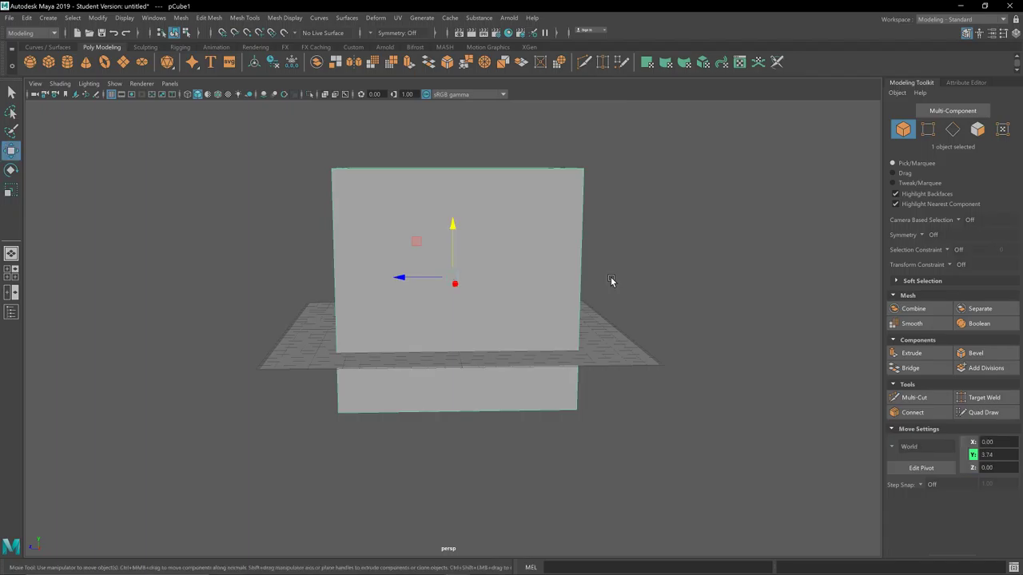
{"action": "left_click_drag", "start_coordinate": [452, 230], "coordinate": [444, 176]}
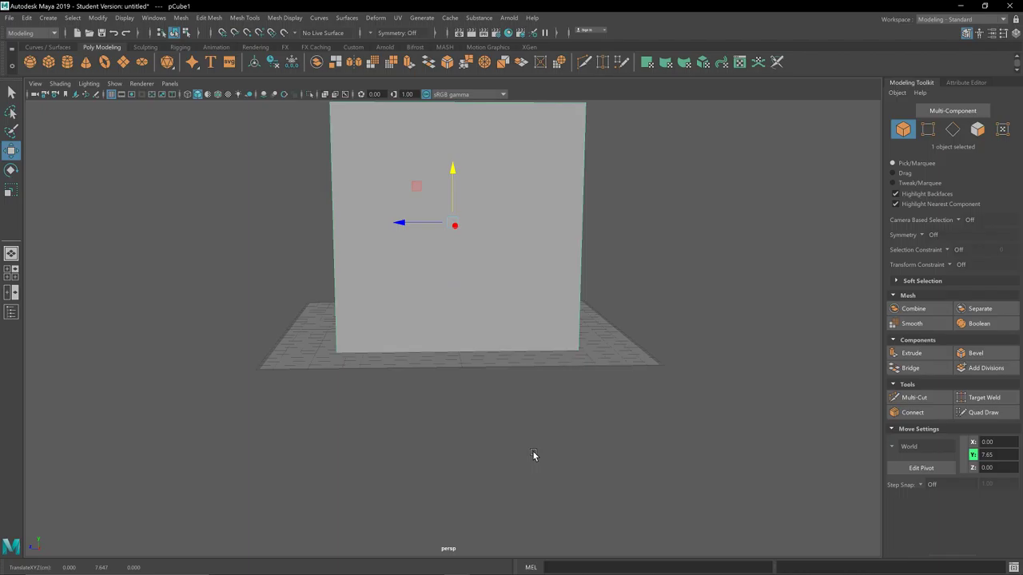
{"action": "mouse_move", "coordinate": [565, 496]}
{"action": "left_mouse_down", "text": "alt"}
{"action": "mouse_move", "coordinate": [564, 479]}
{"action": "mouse_move", "coordinate": [565, 492]}
{"action": "left_mouse_up", "text": "alt"}
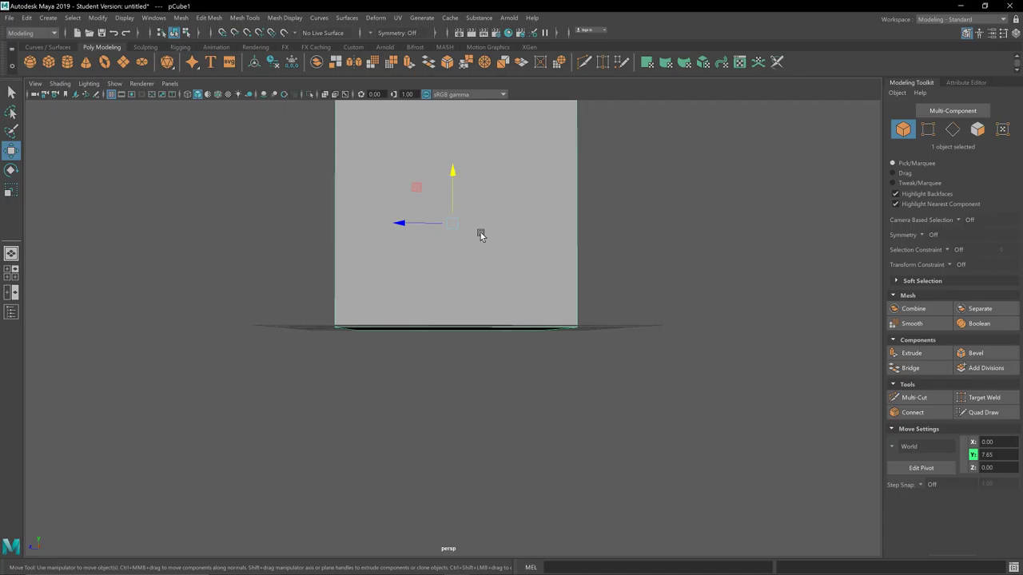
{"action": "left_click_drag", "start_coordinate": [603, 375], "coordinate": [605, 376], "text": "alt"}
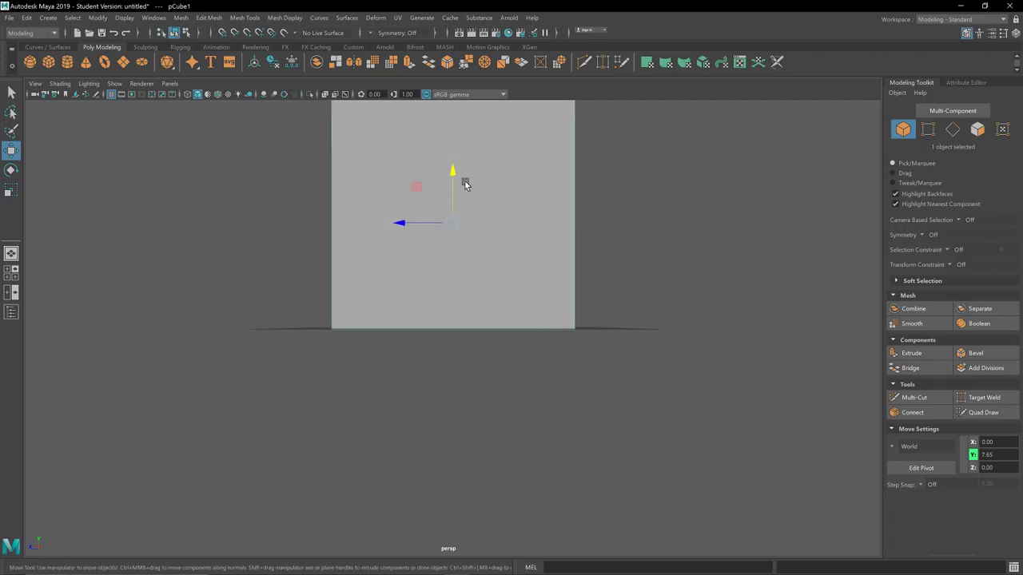
{"action": "key", "text": "alt"}
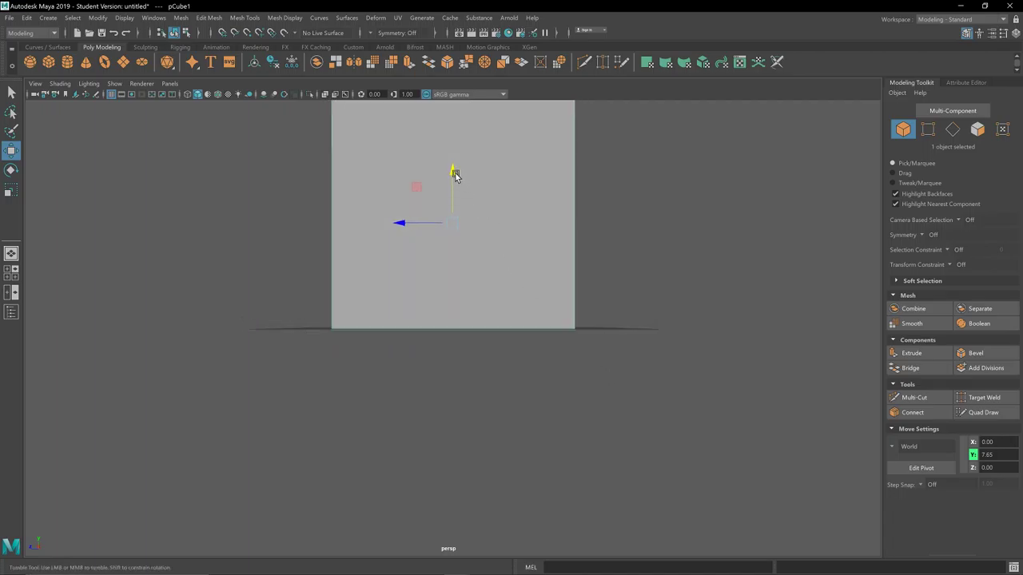
{"action": "left_click_drag", "start_coordinate": [453, 175], "coordinate": [454, 175], "text": "alt"}
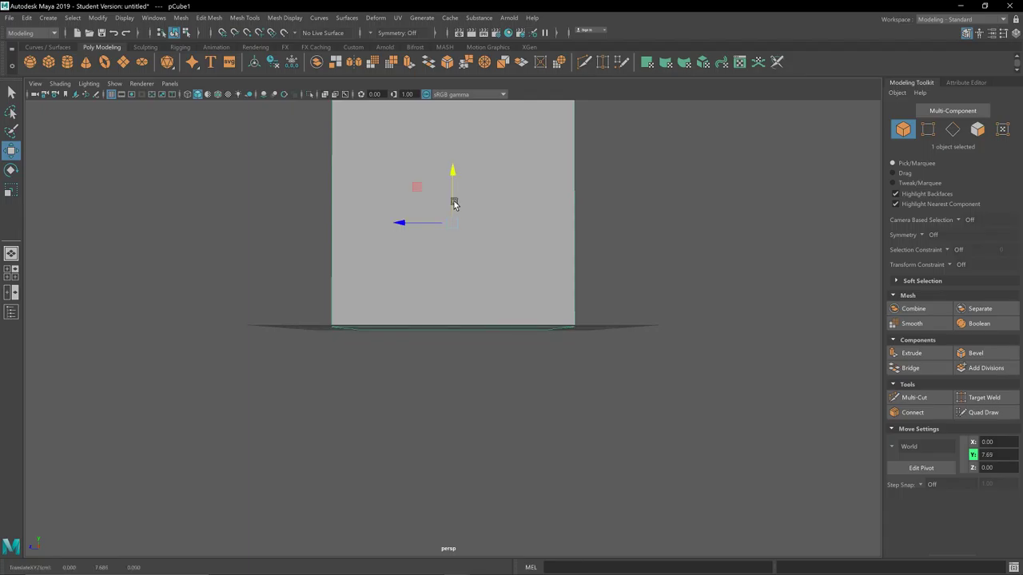
{"action": "left_click_drag", "start_coordinate": [546, 422], "coordinate": [600, 394], "text": "alt"}
- Dolly out and tumble to a raised view showing the cube's top on the plane
{"action": "scroll", "coordinate": [600, 397], "scroll_direction": "down", "scroll_amount": 2}
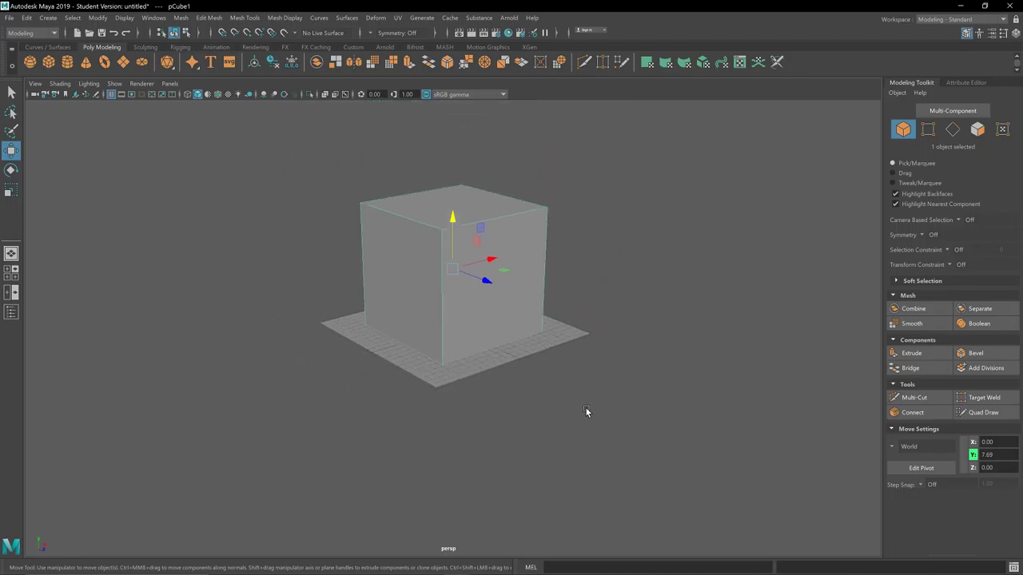
{"action": "scroll", "coordinate": [585, 410], "scroll_direction": "down", "scroll_amount": 1}
{"action": "scroll", "coordinate": [585, 411], "scroll_direction": "up", "scroll_amount": 2}
{"action": "scroll", "coordinate": [578, 394], "scroll_direction": "down", "scroll_amount": 3}
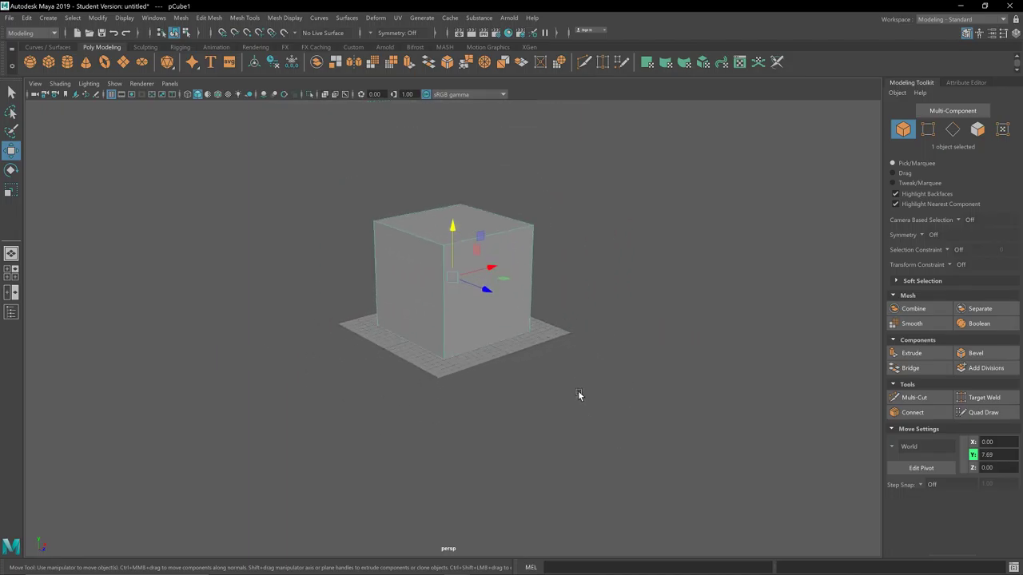
{"action": "scroll", "coordinate": [579, 394], "scroll_direction": "down", "scroll_amount": 1}
{"action": "right_click_drag", "start_coordinate": [579, 394], "coordinate": [555, 354], "text": "alt"}
{"action": "scroll", "coordinate": [562, 364], "scroll_direction": "down", "scroll_amount": 4}
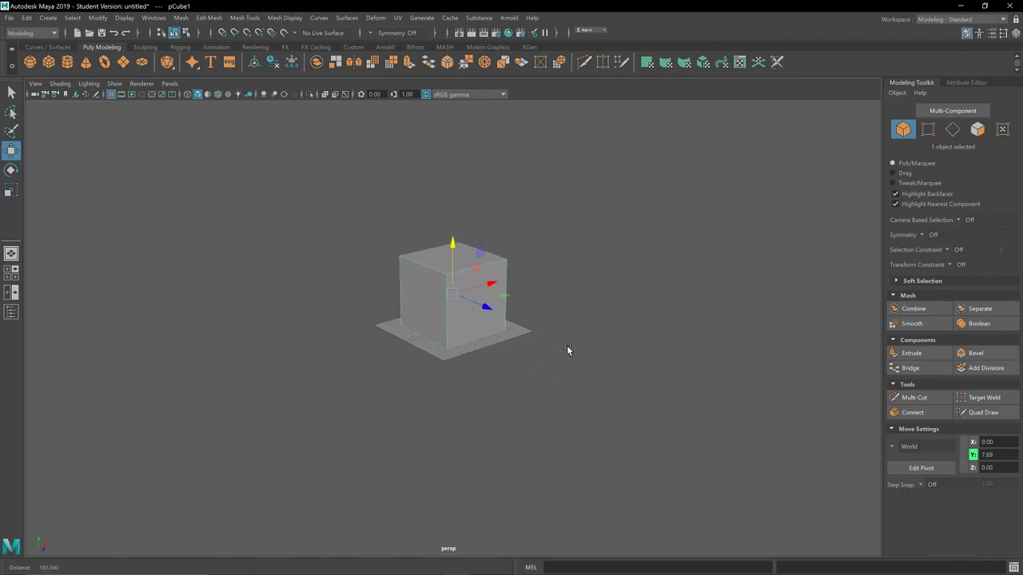
{"action": "right_click_drag", "start_coordinate": [351, 376], "coordinate": [516, 370], "text": "alt"}
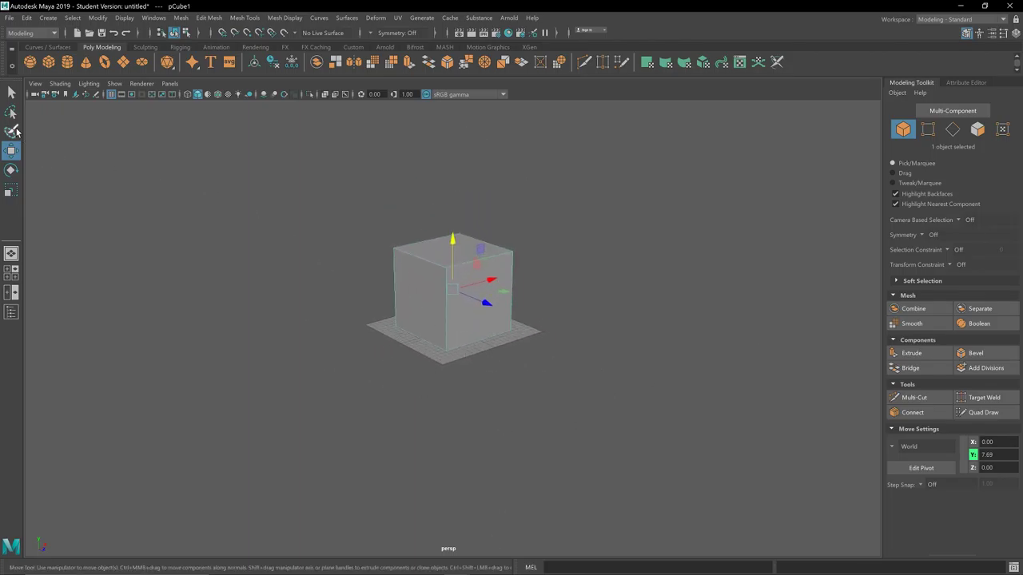
- Add a polygon sphere, raise it to Y 20.10 above the cube, and scale it to about 4.55
{"action": "left_click", "coordinate": [30, 62]}
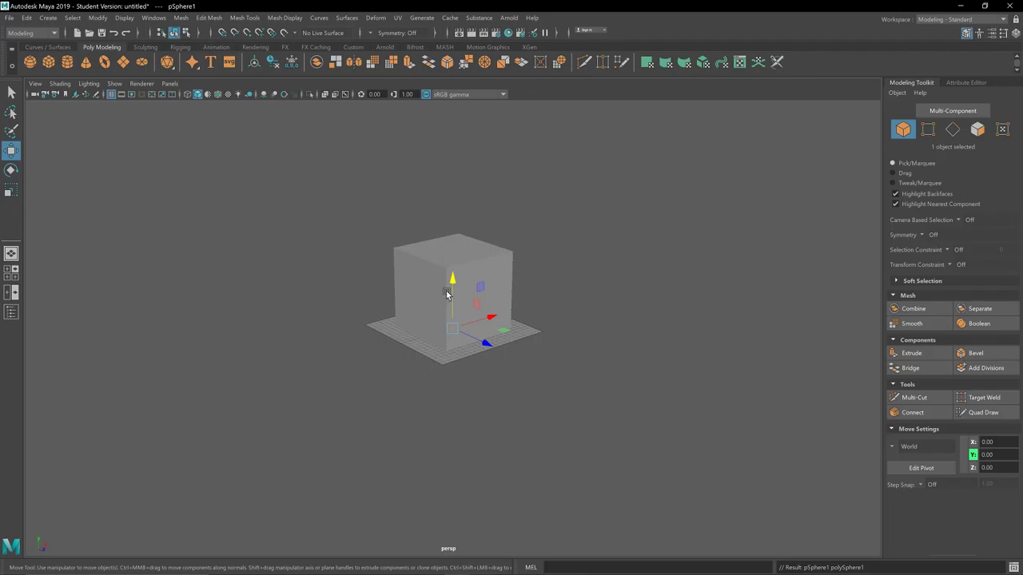
{"action": "left_click_drag", "start_coordinate": [453, 279], "coordinate": [449, 236]}
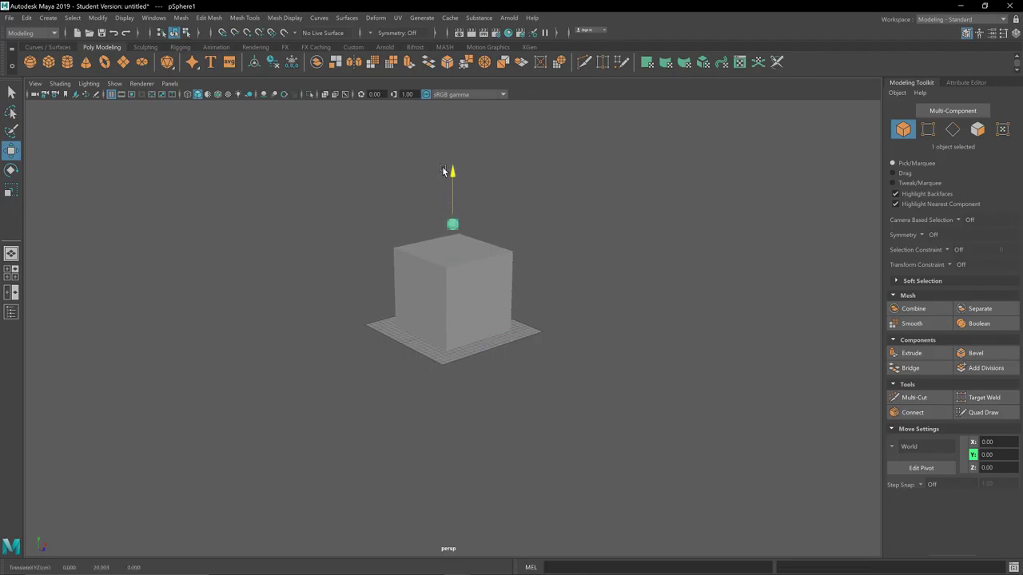
{"action": "left_click_drag", "start_coordinate": [444, 170], "coordinate": [444, 170]}
{"action": "key", "text": "r"}
{"action": "mouse_move", "coordinate": [448, 222]}
{"action": "left_mouse_down"}
{"action": "mouse_move", "coordinate": [495, 232]}
{"action": "mouse_move", "coordinate": [456, 226]}
{"action": "left_mouse_up"}
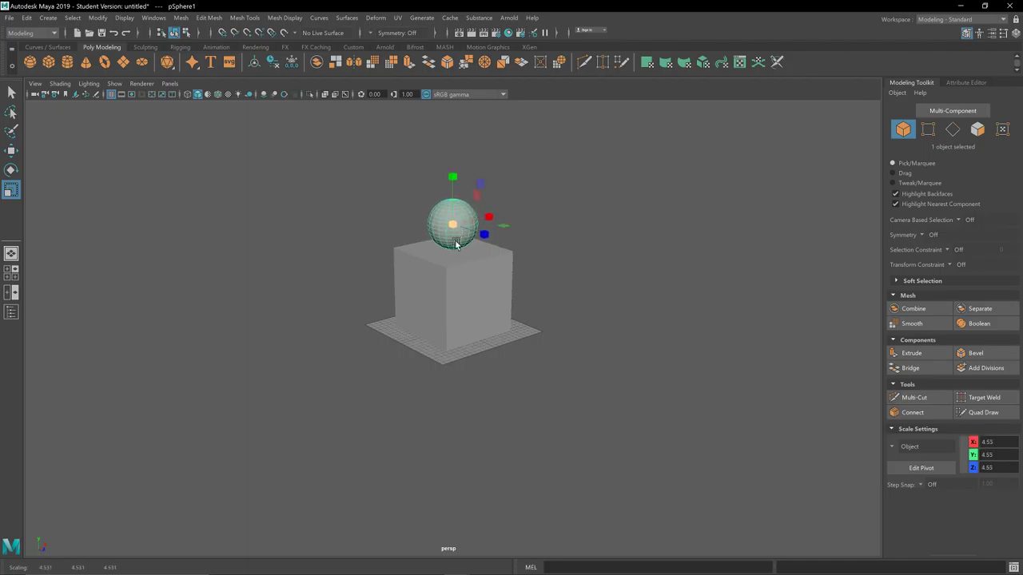
- Lower the sphere to Y 15.42 so a dome protrudes from the cube's top, then deselect
{"action": "scroll", "coordinate": [474, 323], "scroll_direction": "up", "scroll_amount": 2}
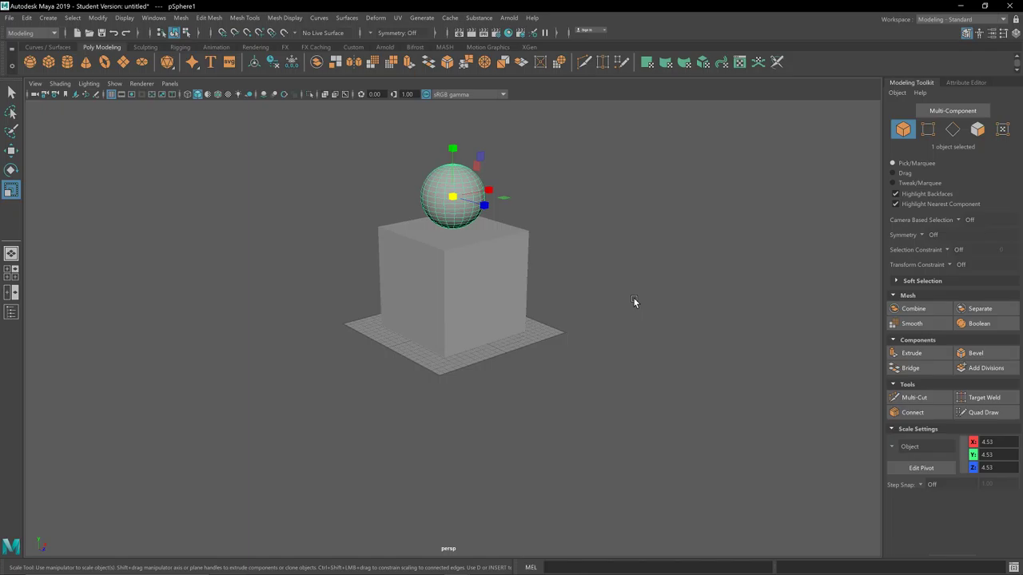
{"action": "left_click_drag", "start_coordinate": [633, 301], "coordinate": [521, 297], "text": "alt"}
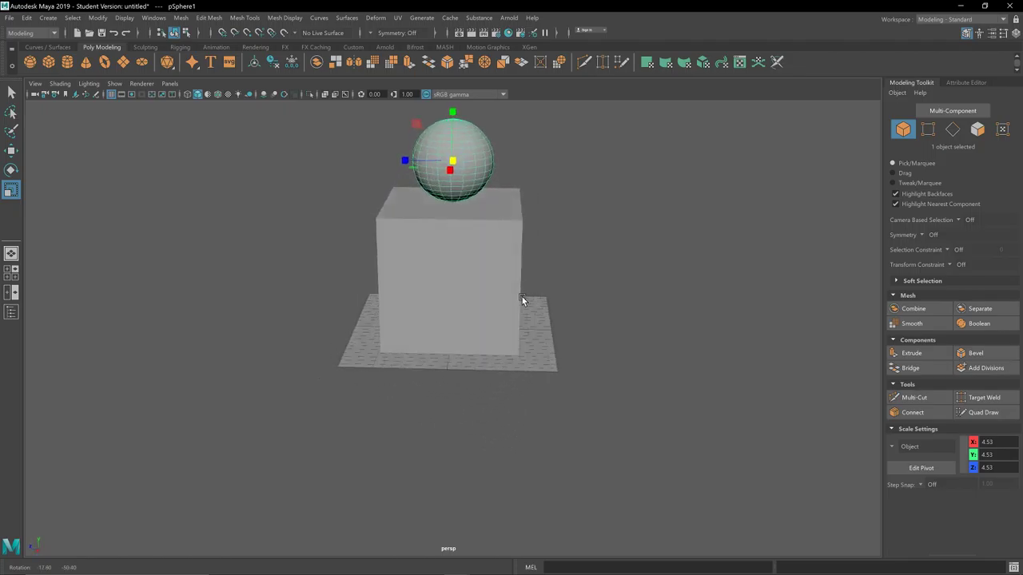
{"action": "key", "text": "w"}
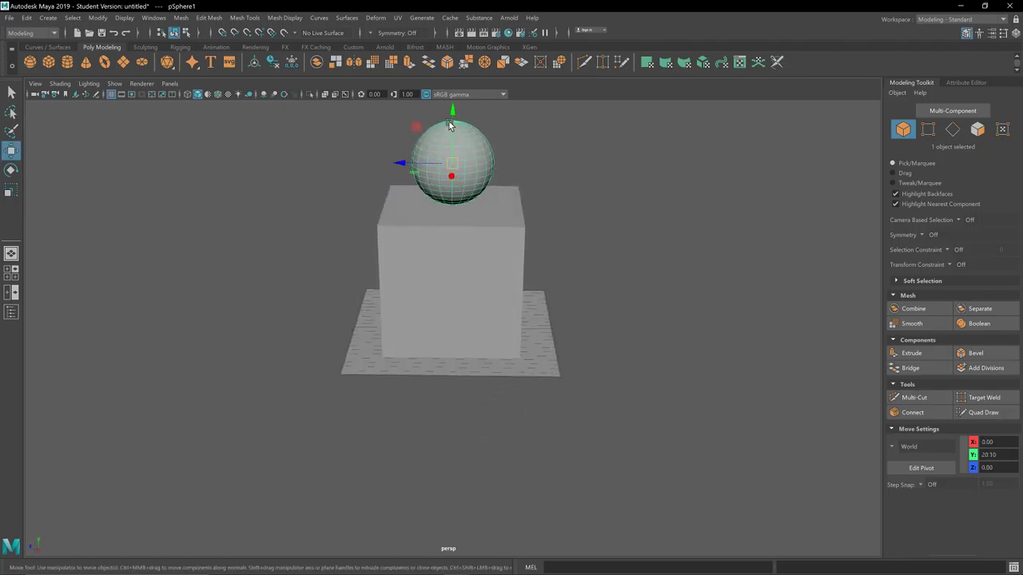
{"action": "left_click_drag", "start_coordinate": [452, 118], "coordinate": [455, 159]}
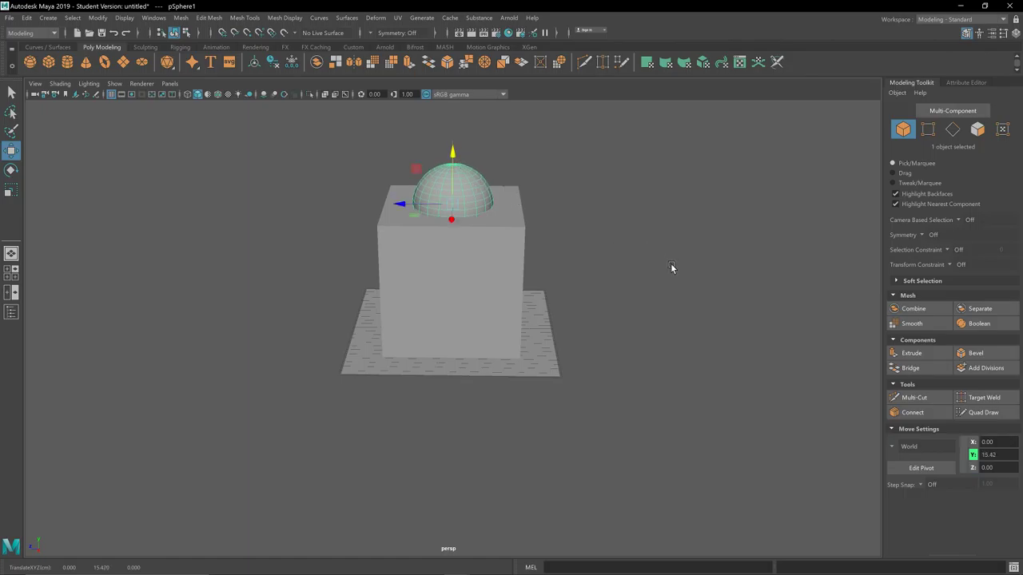
{"action": "left_click", "coordinate": [568, 318]}
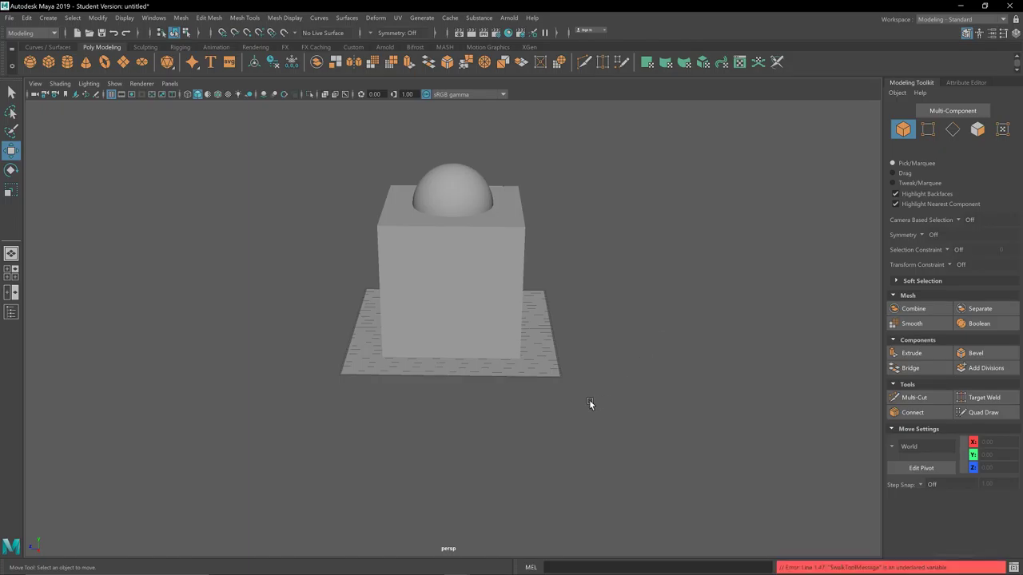
- Compare wireframe and smooth shaded display, then turn on Wireframe on Shaded
{"action": "left_click_drag", "start_coordinate": [520, 408], "coordinate": [580, 402], "text": "alt"}
{"action": "left_click_drag", "start_coordinate": [647, 406], "coordinate": [552, 420], "text": "alt"}
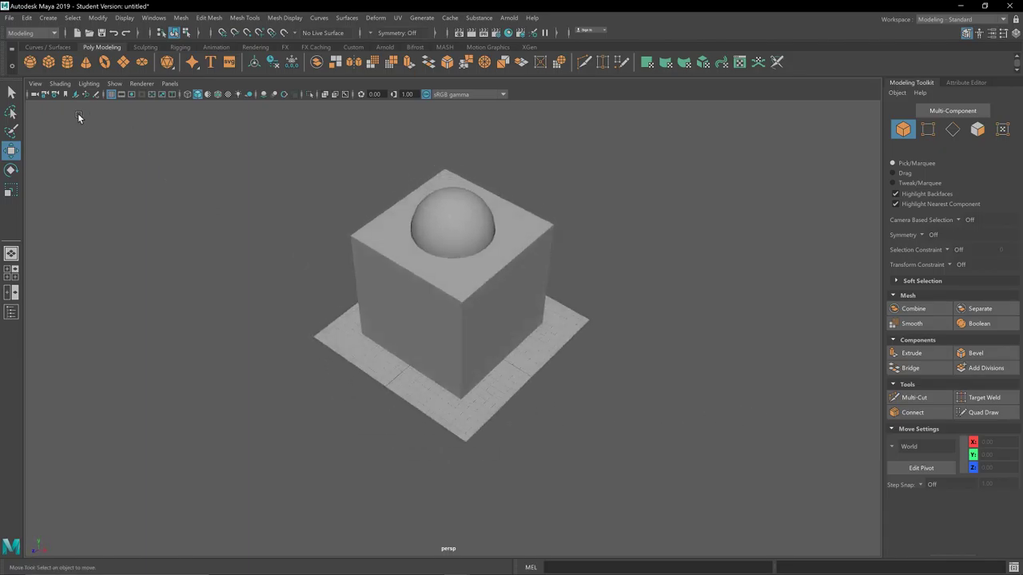
{"action": "left_click", "coordinate": [187, 94]}
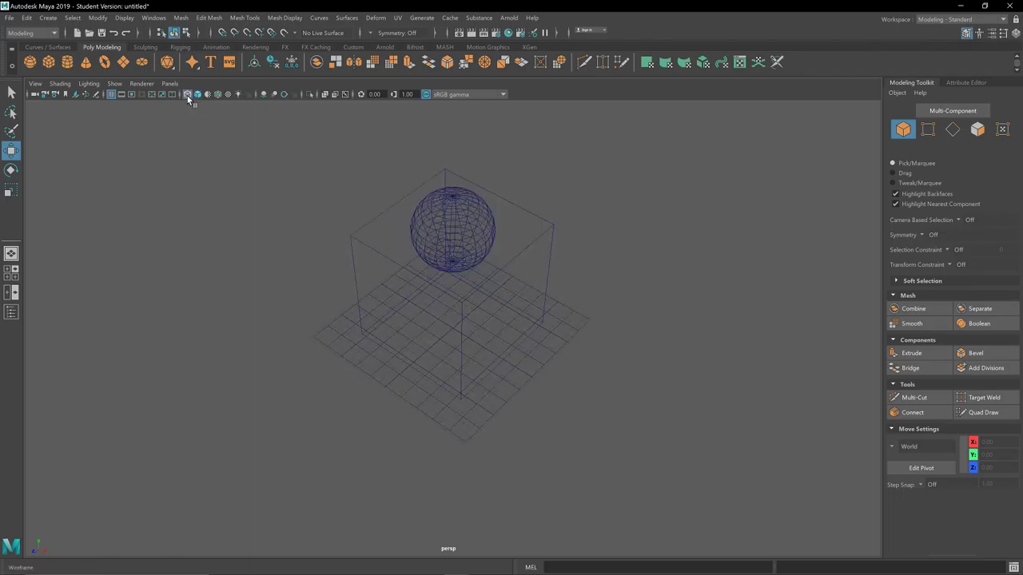
{"action": "left_click", "coordinate": [199, 94]}
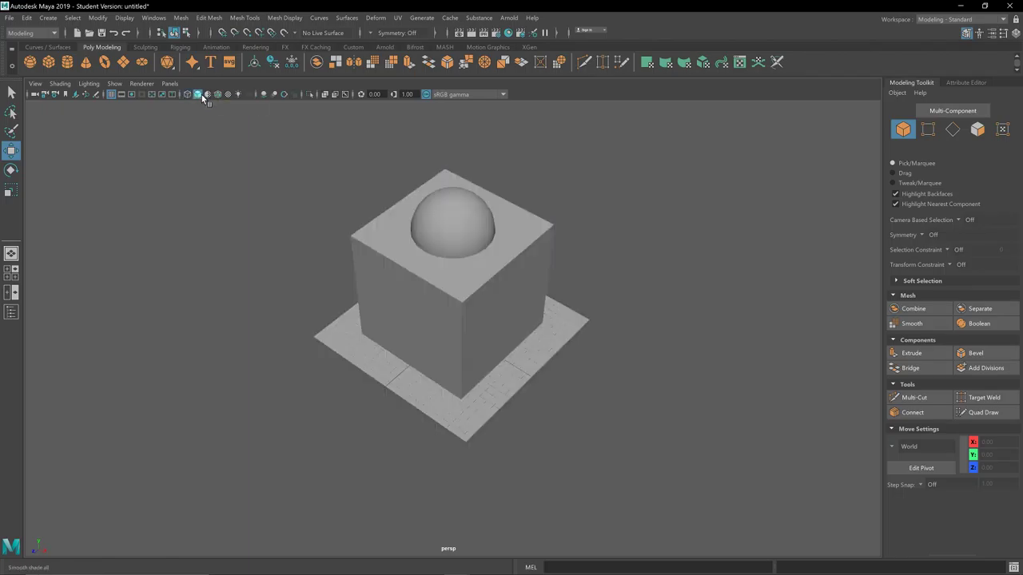
{"action": "left_click", "coordinate": [216, 95]}
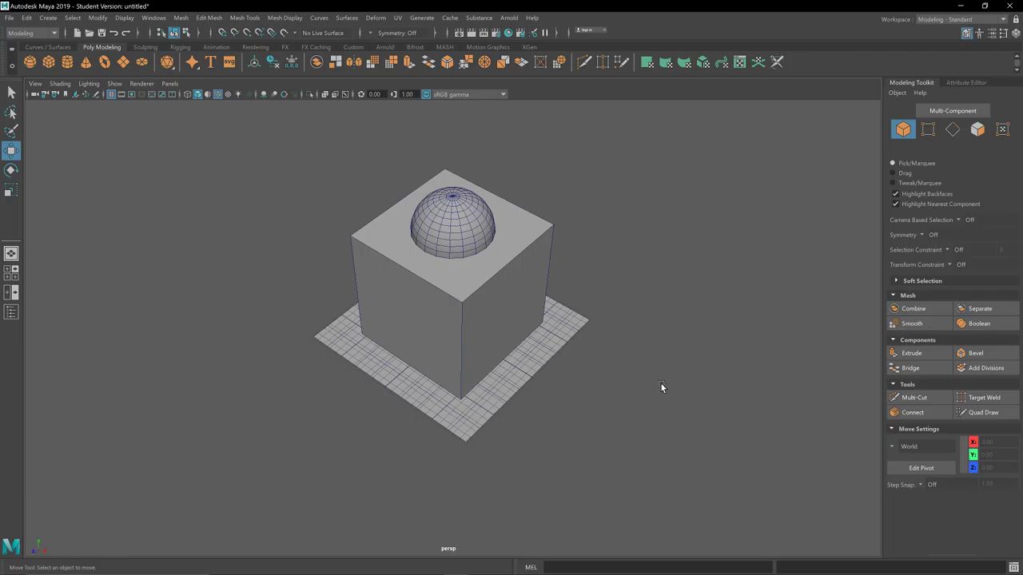
- With the cube selected, recheck the display modes, leave Wireframe on Shaded on, and deselect
{"action": "left_click", "coordinate": [476, 321]}
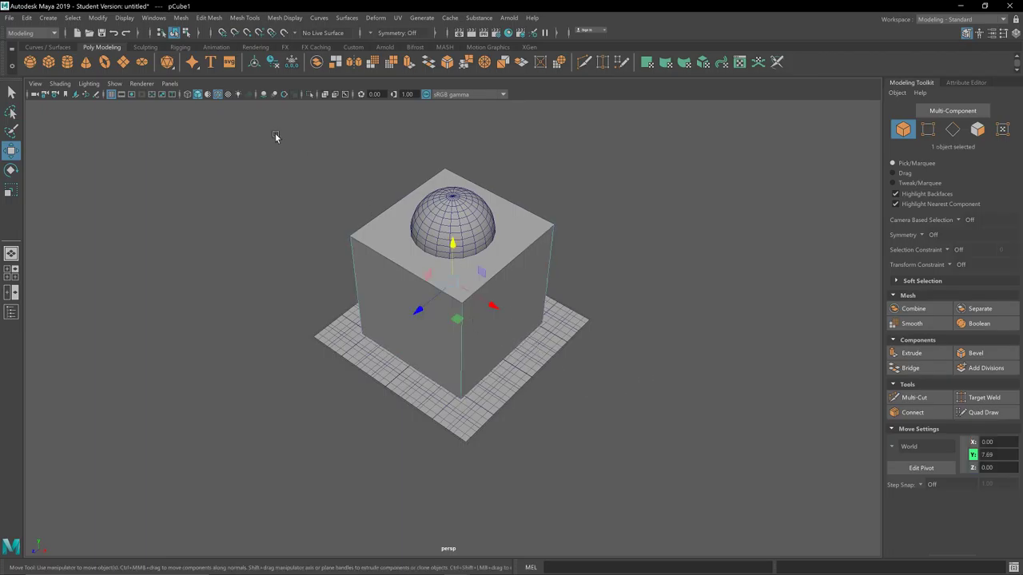
{"action": "left_click", "coordinate": [199, 96]}
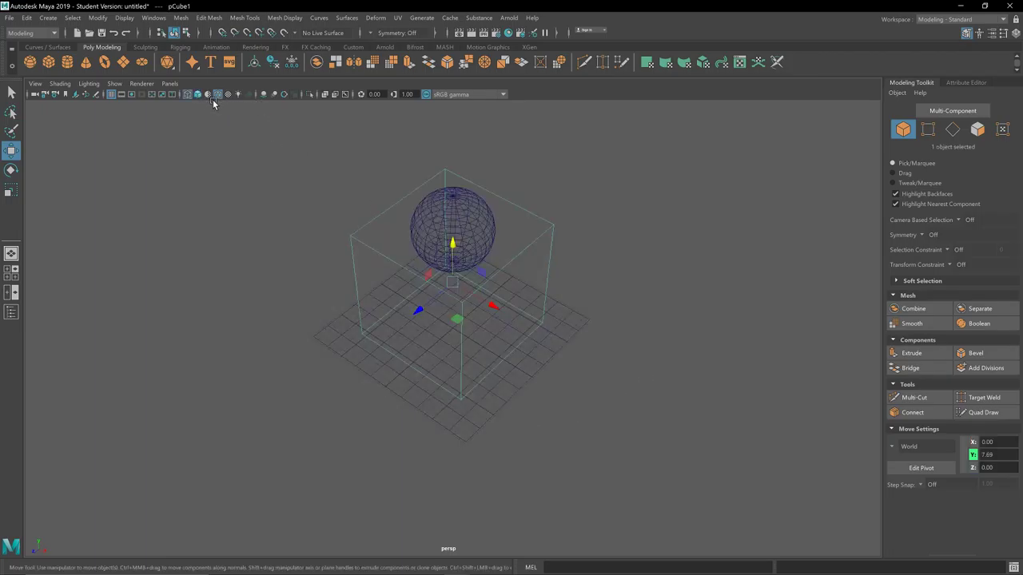
{"action": "left_click", "coordinate": [197, 95]}
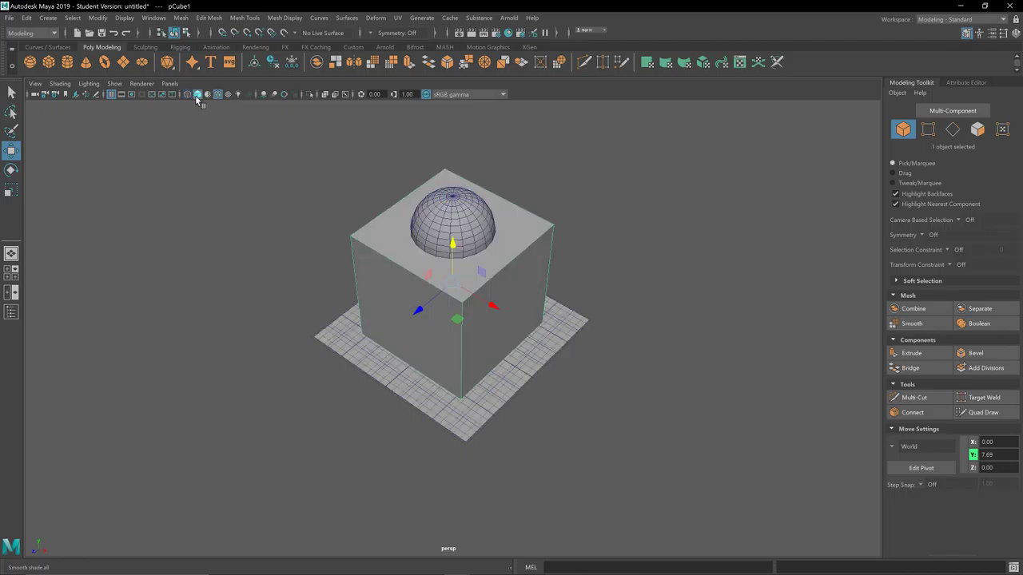
{"action": "left_click", "coordinate": [217, 95]}
{"action": "left_click", "coordinate": [217, 95]}
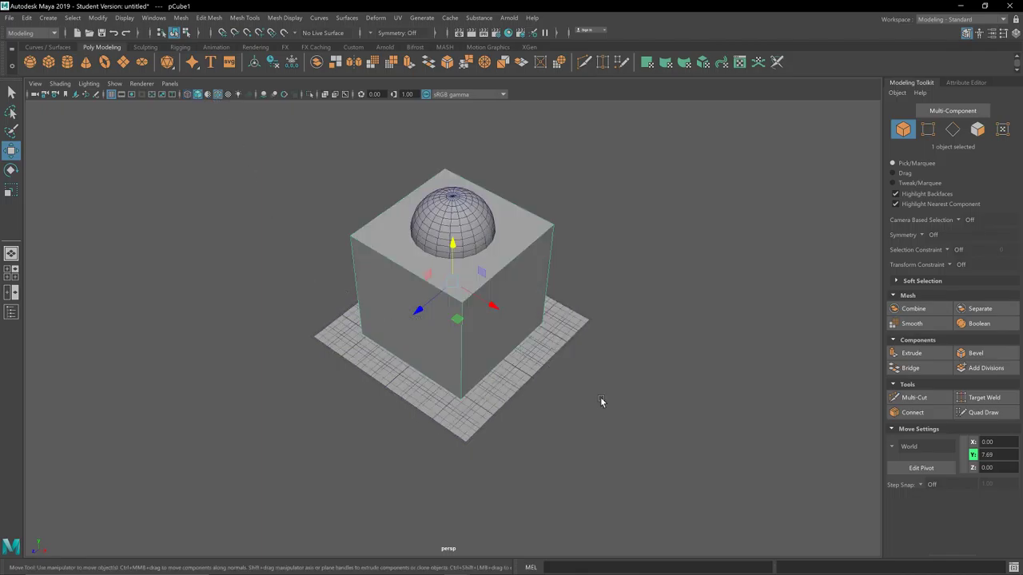
{"action": "left_click", "coordinate": [639, 415]}
{"action": "mouse_move", "coordinate": [651, 440]}
{"action": "left_mouse_down", "text": "alt"}
{"action": "mouse_move", "coordinate": [631, 424]}
{"action": "mouse_move", "coordinate": [511, 413]}
{"action": "mouse_move", "coordinate": [486, 395]}
{"action": "mouse_move", "coordinate": [500, 386]}
{"action": "mouse_move", "coordinate": [579, 423]}
{"action": "mouse_move", "coordinate": [614, 414]}
{"action": "mouse_move", "coordinate": [616, 426]}
{"action": "mouse_move", "coordinate": [667, 424]}
{"action": "mouse_move", "coordinate": [637, 433]}
{"action": "mouse_move", "coordinate": [655, 431]}
{"action": "left_mouse_up", "text": "alt"}
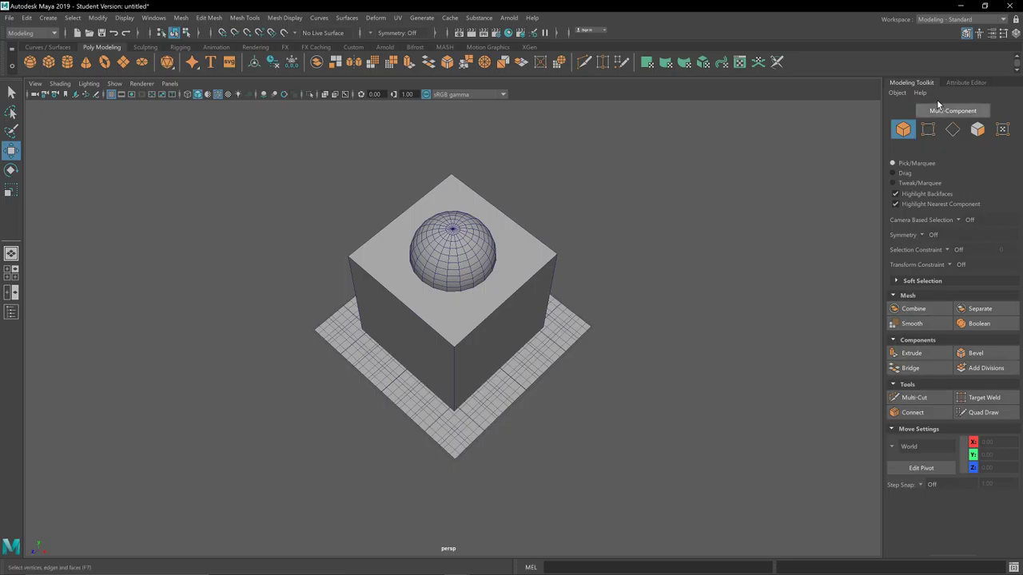
{"action": "left_click", "coordinate": [963, 82]}
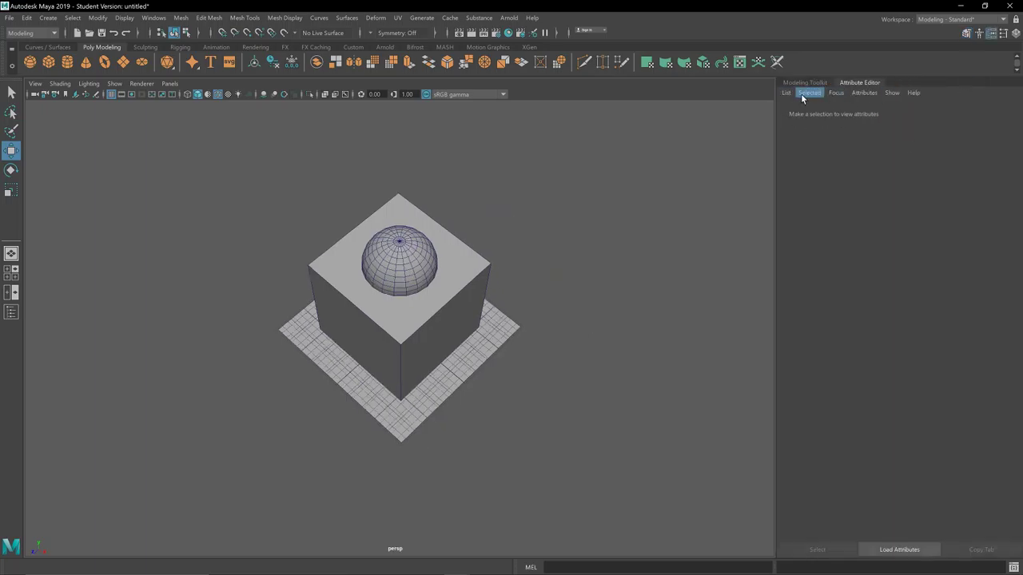
{"action": "left_click", "coordinate": [865, 93]}
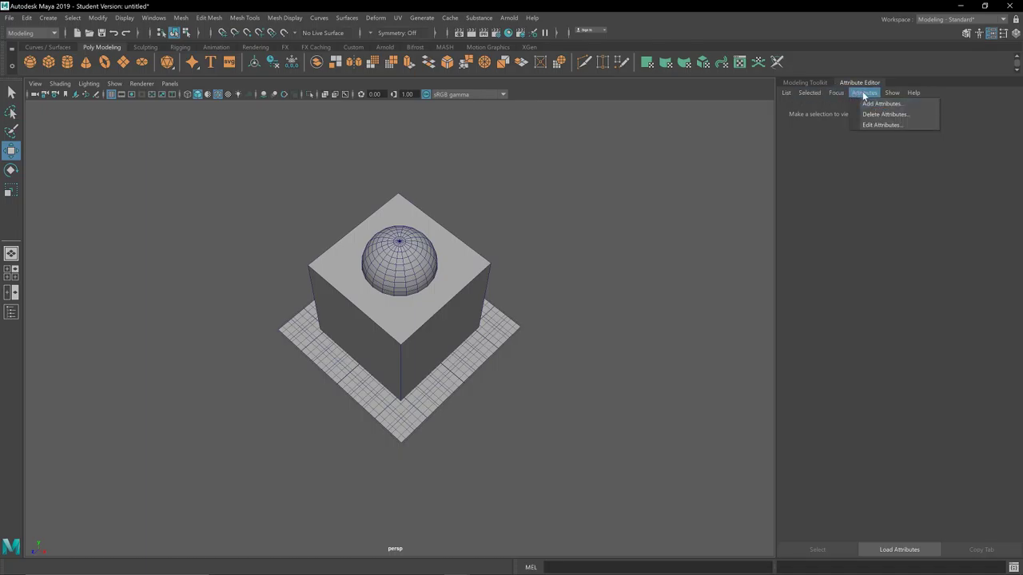
{"action": "mouse_move", "coordinate": [893, 96]}
{"action": "left_click", "coordinate": [802, 83]}
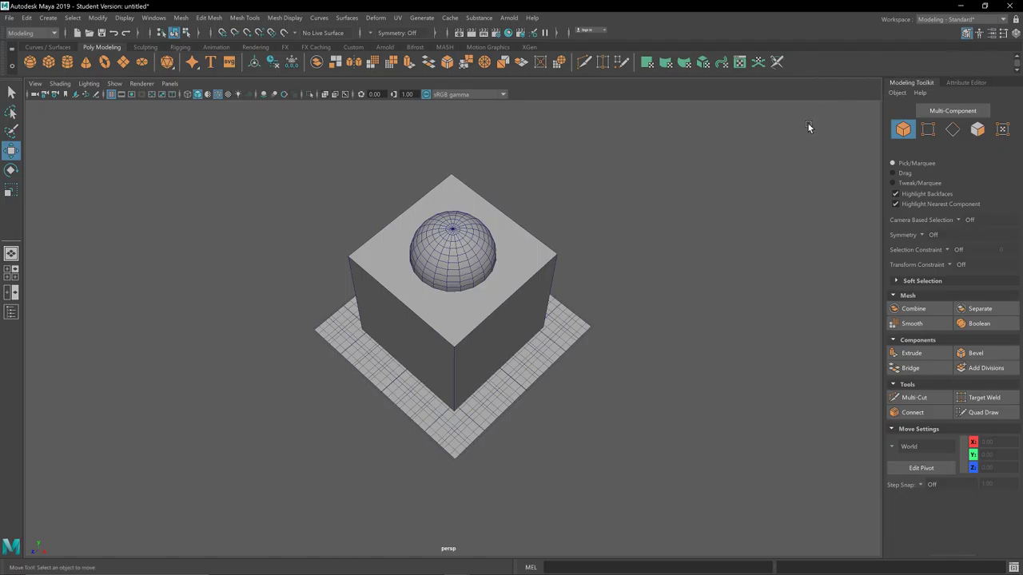
{"action": "left_click", "coordinate": [955, 19]}
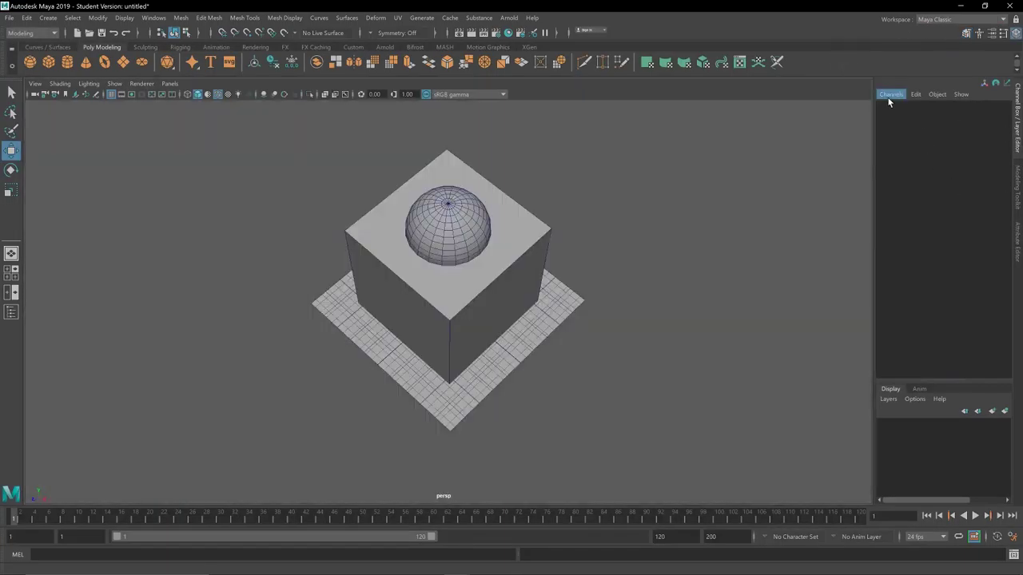
- Drag pCube1's Scale X in the Channel Box, keeping roughly uniform 15.4 scale, then deselect
{"action": "left_click", "coordinate": [889, 96]}
{"action": "left_click", "coordinate": [890, 95]}
{"action": "left_click", "coordinate": [891, 95]}
{"action": "left_click", "coordinate": [520, 252]}
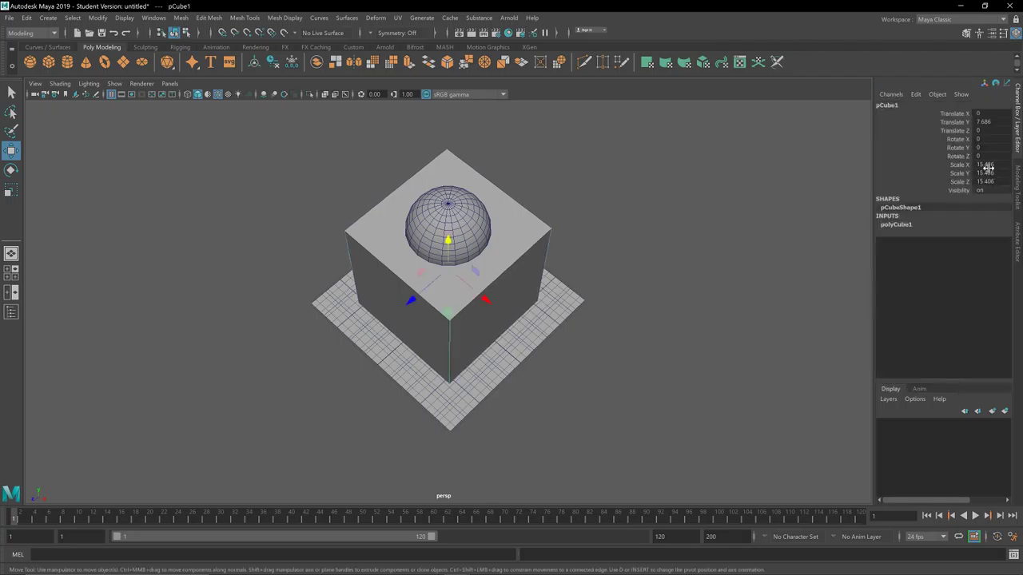
{"action": "mouse_move", "coordinate": [989, 165]}
{"action": "left_mouse_down", "text": "ctrl"}
{"action": "mouse_move", "coordinate": [971, 165]}
{"action": "mouse_move", "coordinate": [1018, 165]}
{"action": "mouse_move", "coordinate": [979, 166]}
{"action": "mouse_move", "coordinate": [990, 165]}
{"action": "left_mouse_up", "text": "ctrl"}
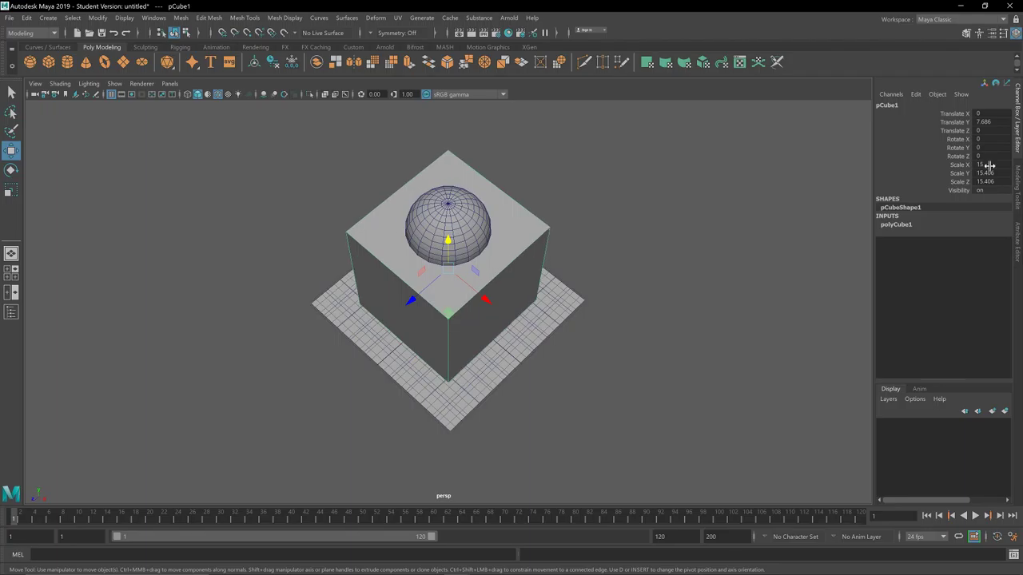
{"action": "left_click", "coordinate": [733, 231]}
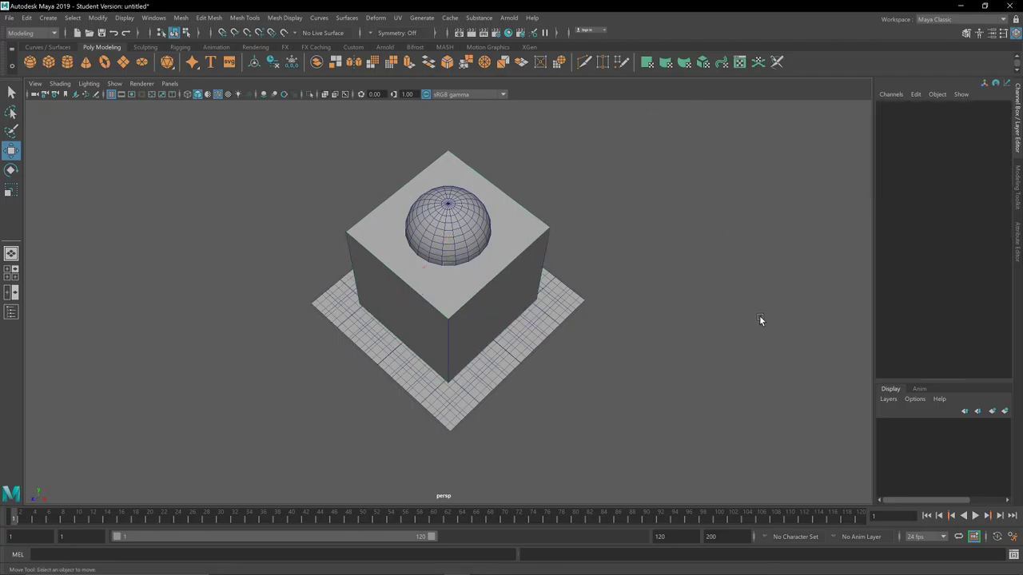
- Tumble to a top-down view of the dome-topped cube, then bring the OBS recorder forward
{"action": "left_click_drag", "start_coordinate": [700, 322], "coordinate": [890, 337], "text": "alt"}
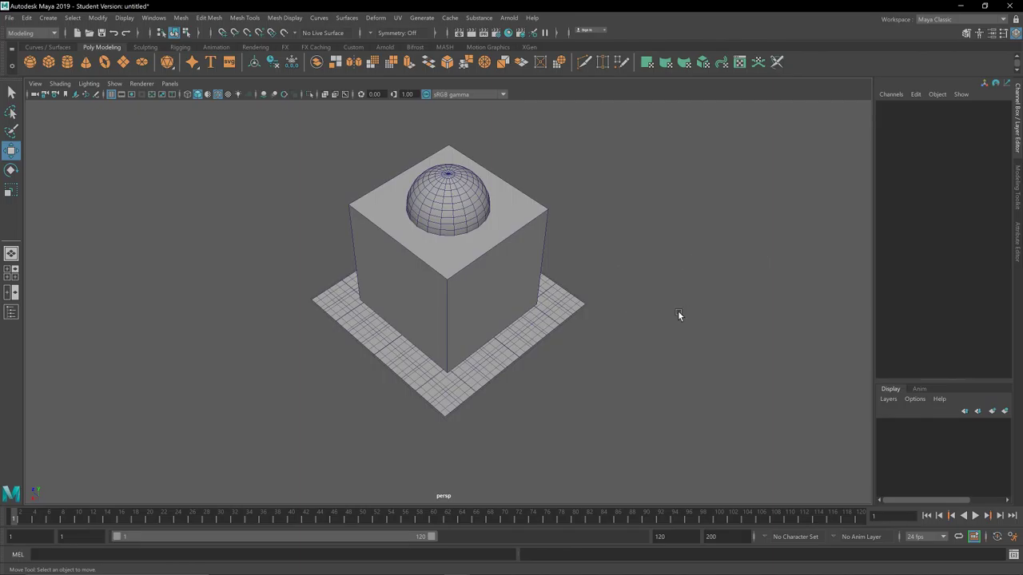
{"action": "left_click_drag", "start_coordinate": [678, 314], "coordinate": [759, 297], "text": "alt"}
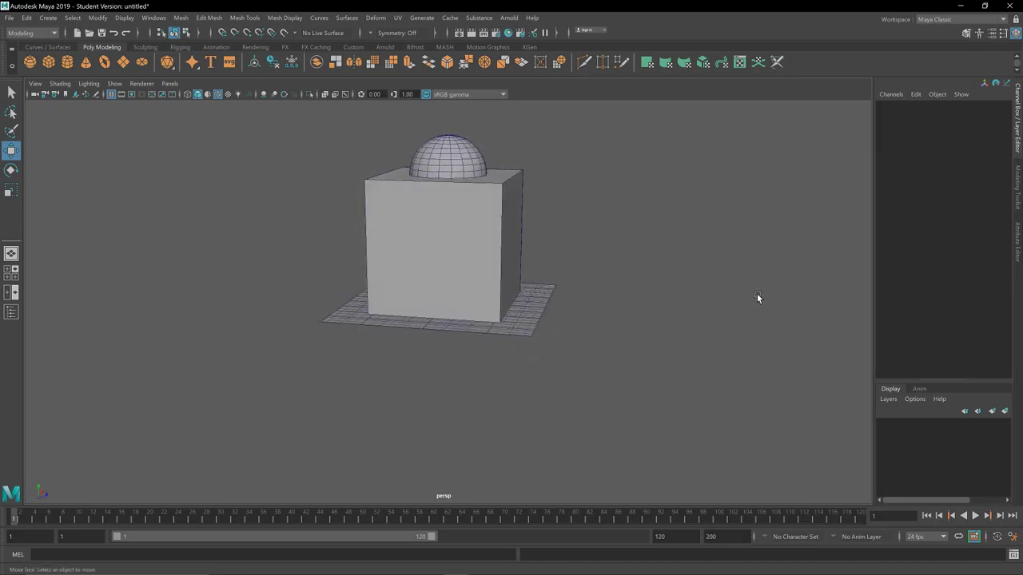
{"action": "left_click_drag", "start_coordinate": [608, 319], "coordinate": [607, 365], "text": "alt"}
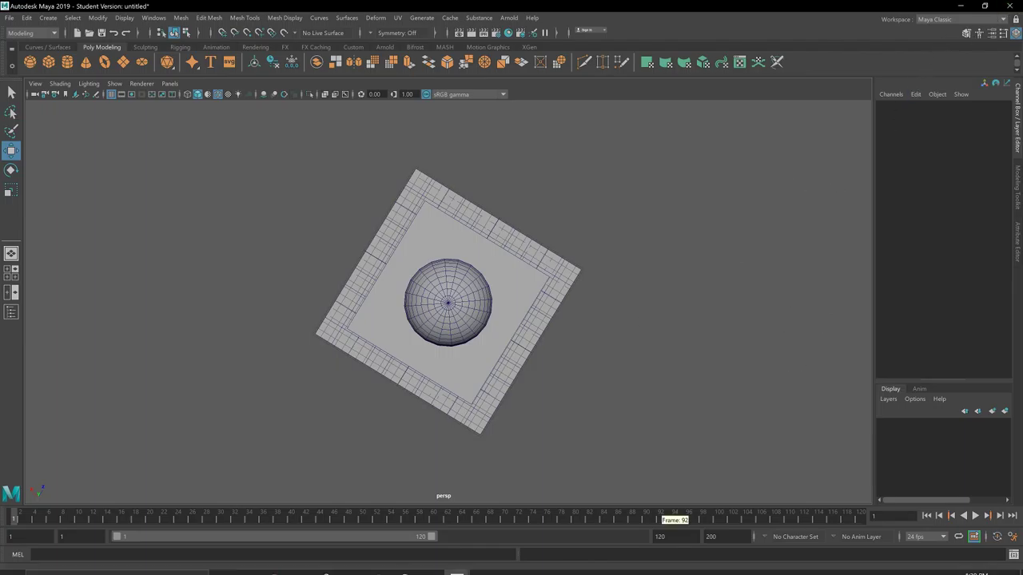
{"action": "mouse_move", "coordinate": [458, 566]}
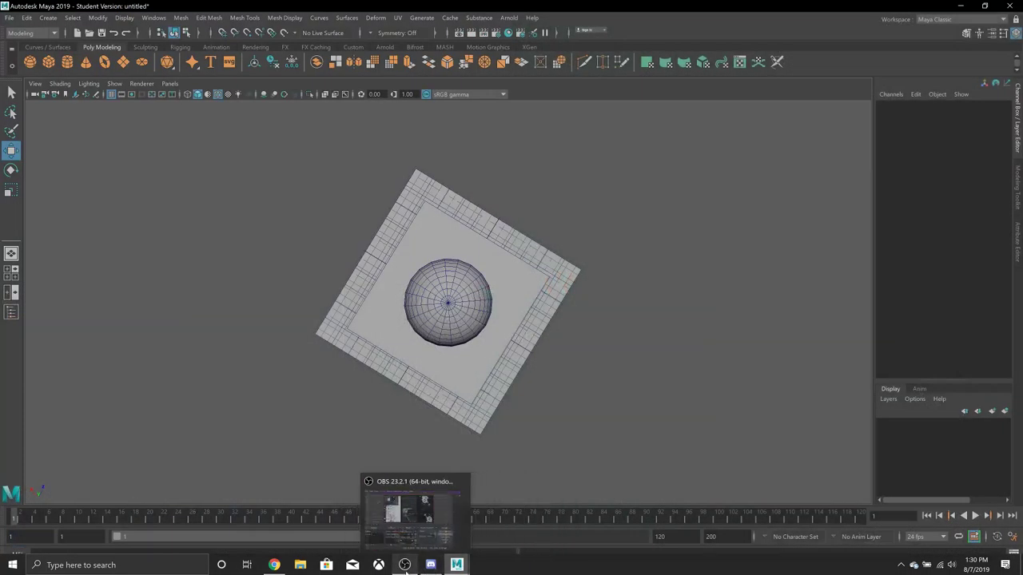
{"action": "left_click", "coordinate": [406, 565]}
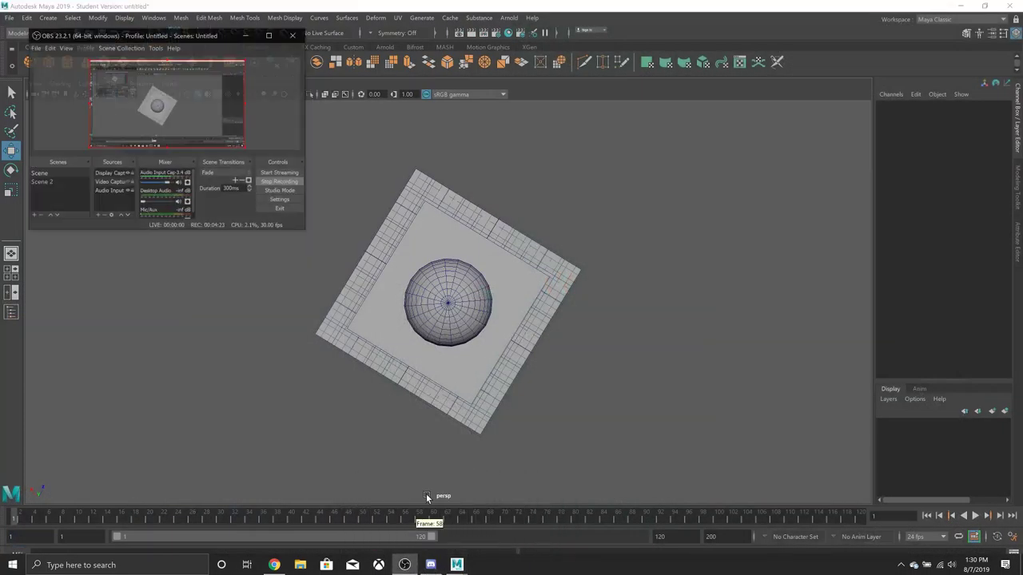